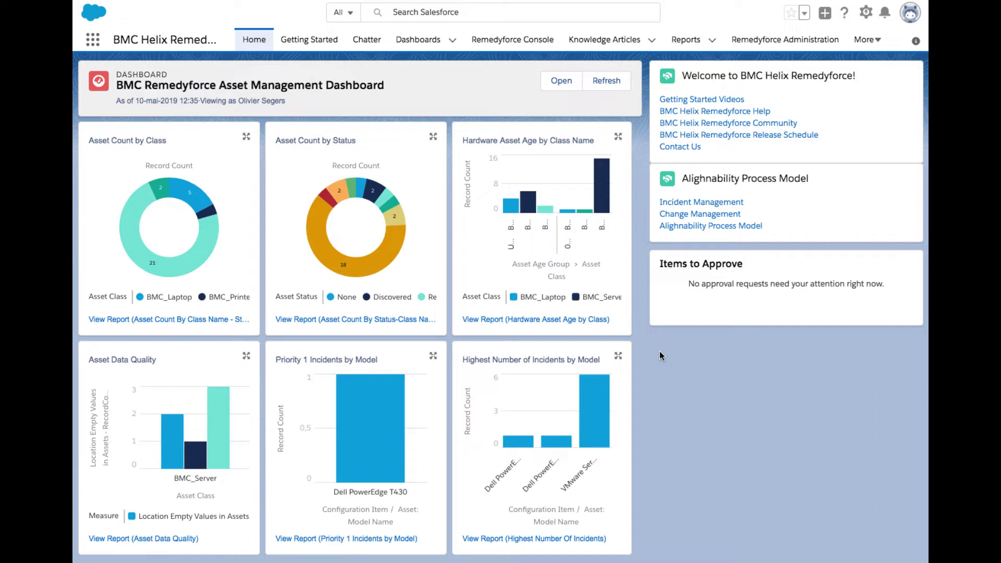
# - Open Remedyforce Self Service from the More menu
pyautogui.click(866, 39)
pyautogui.click(861, 130)
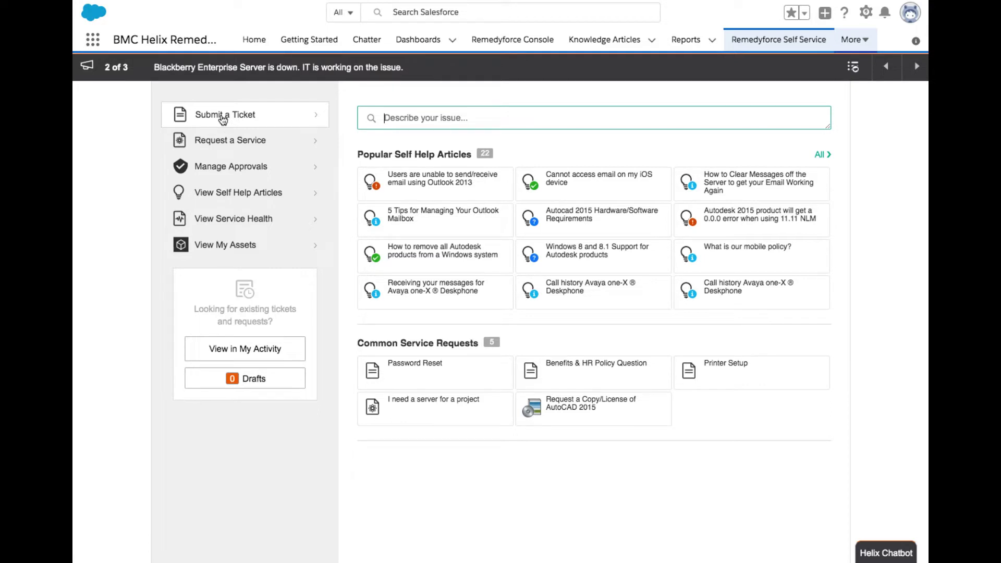
# - Submit an Email-category ticket described 'Having an issue with corporate email'
pyautogui.click(223, 115)
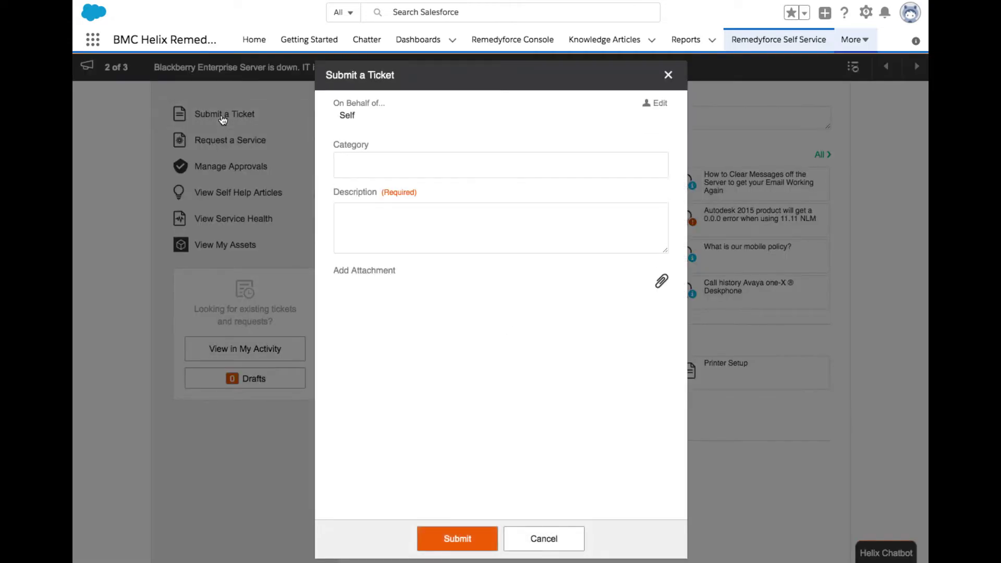
pyautogui.click(347, 208)
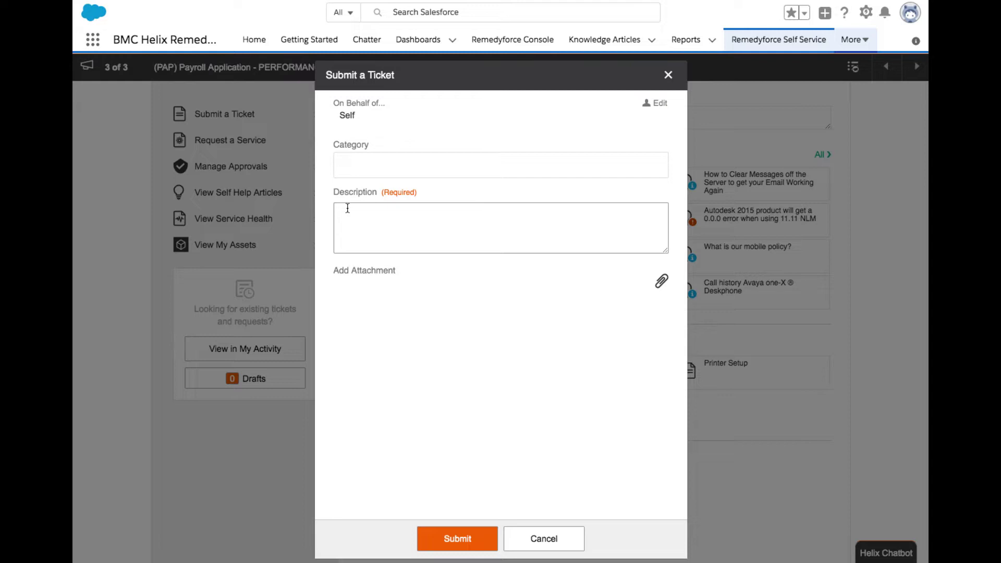
pyautogui.write('Having an issue with ')
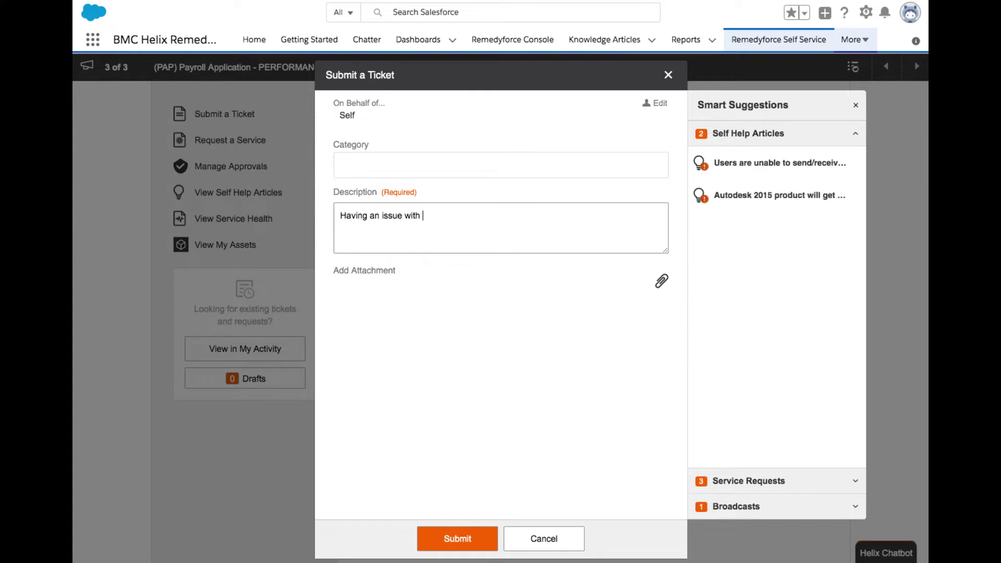
pyautogui.write('corporate email')
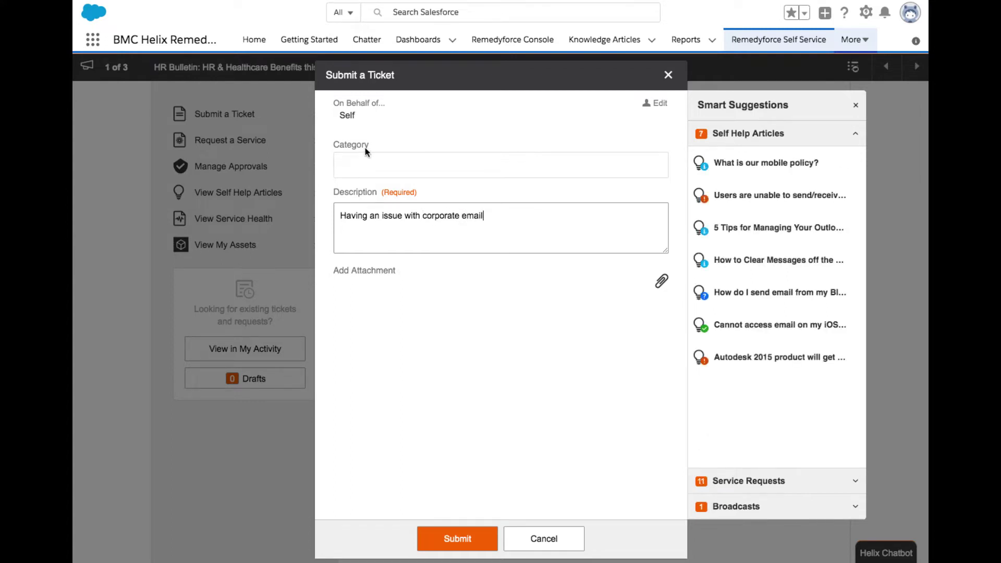
pyautogui.click(435, 164)
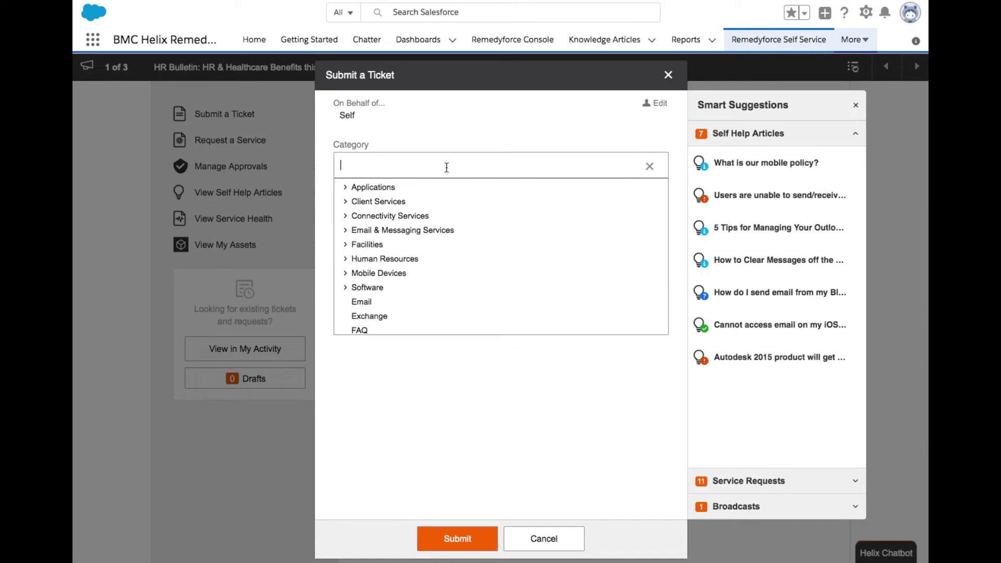
pyautogui.click(366, 304)
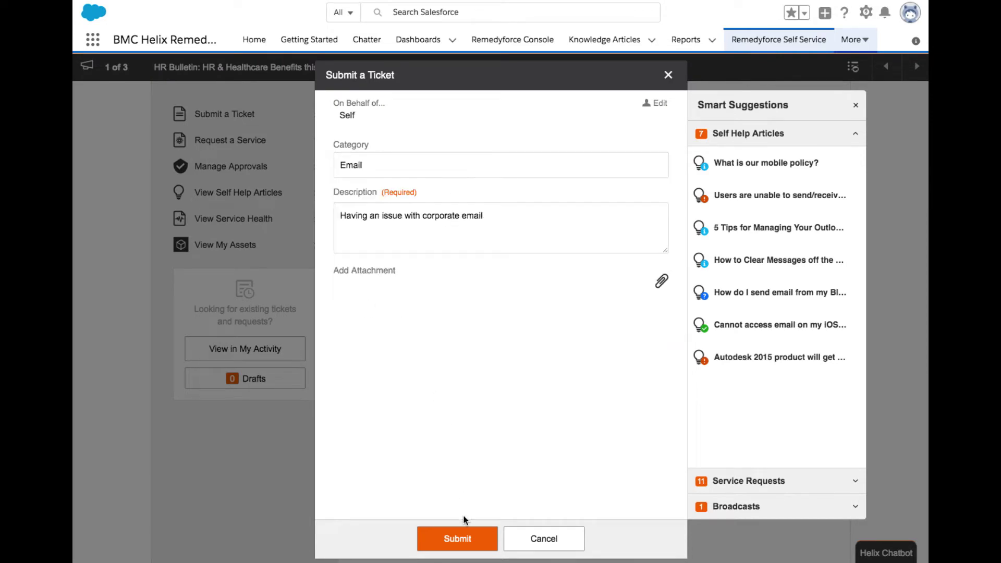
pyautogui.click(458, 537)
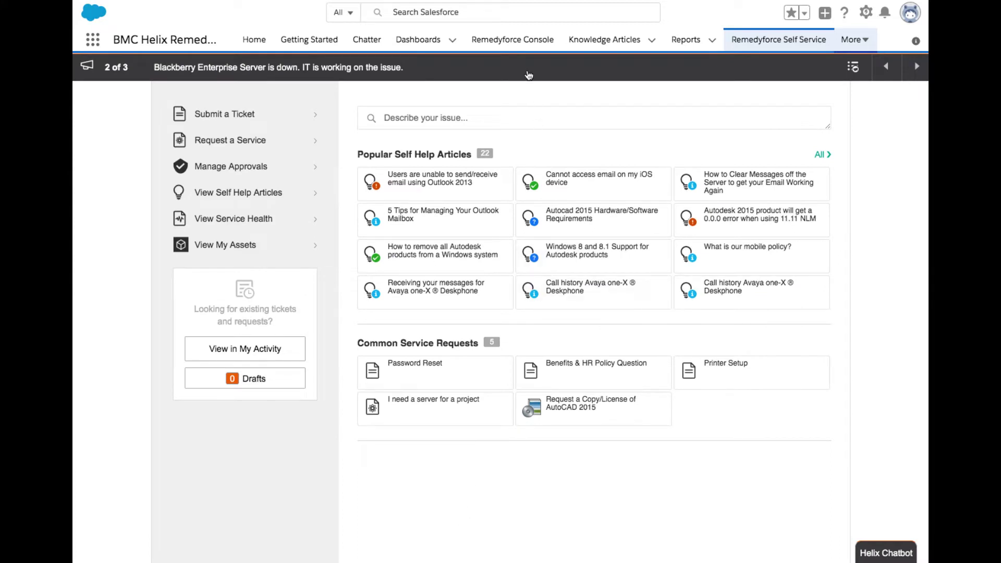
# - Switch to the Remedyforce Console to see the new opened incident in the Incidents list
pyautogui.click(518, 41)
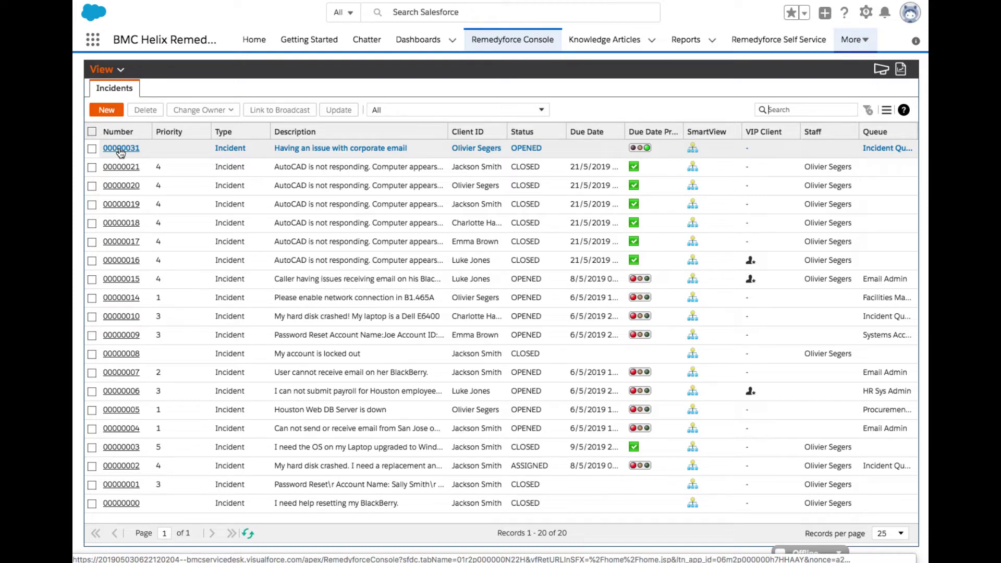
# - Open incident 00000031, toggle Smart Suggestions and Agent Tools, then scroll to its CI details
pyautogui.click(120, 149)
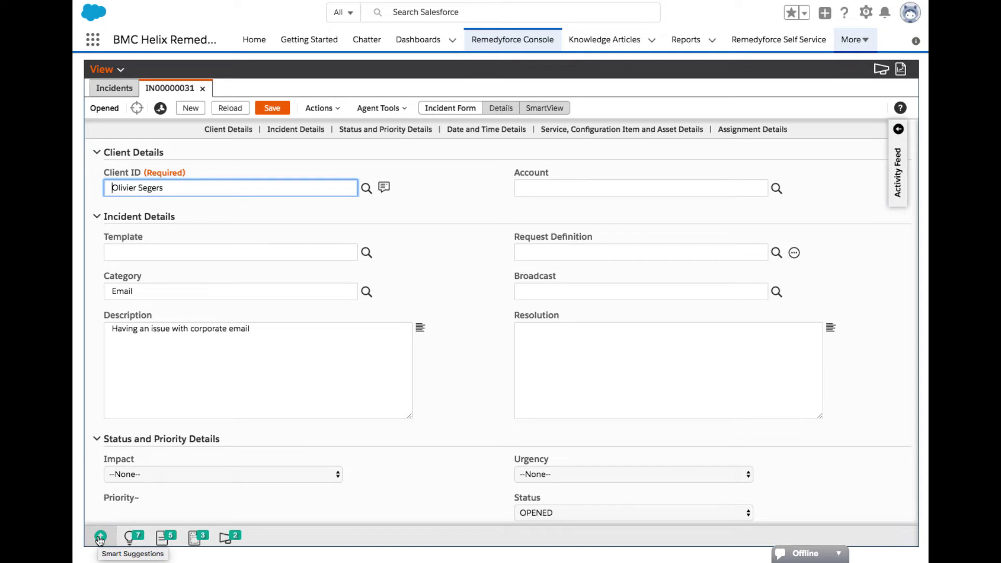
pyautogui.click(100, 537)
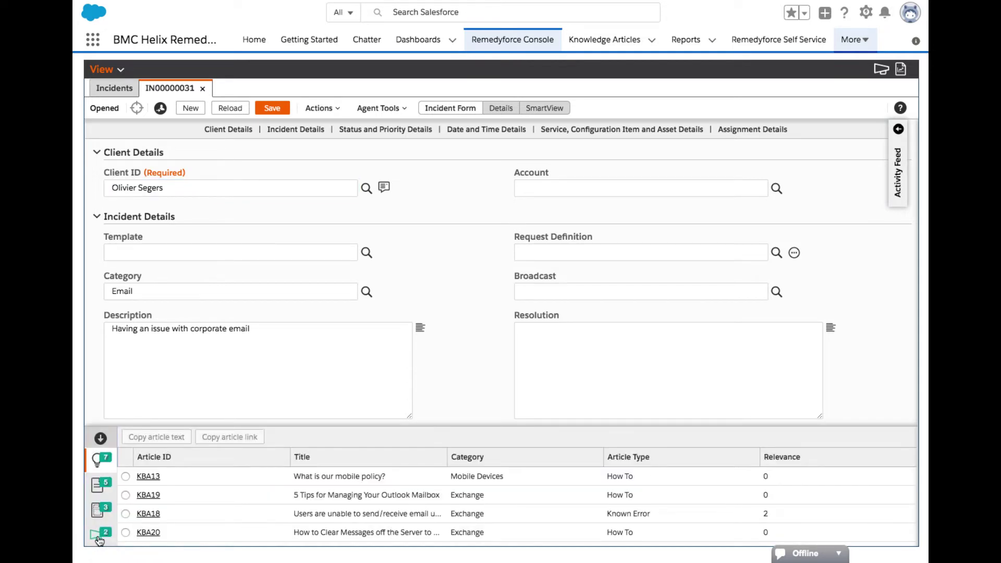
pyautogui.click(100, 438)
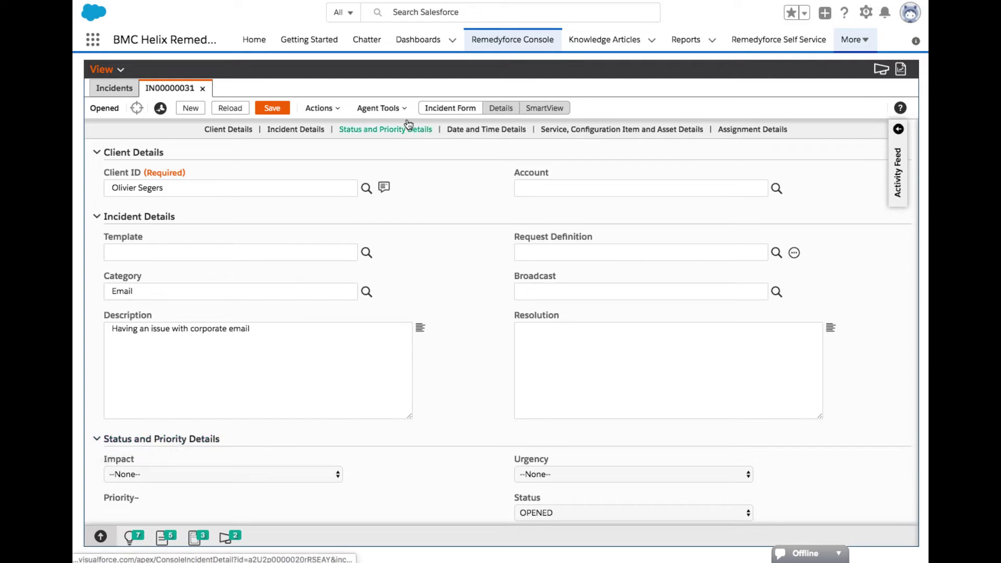
pyautogui.click(397, 107)
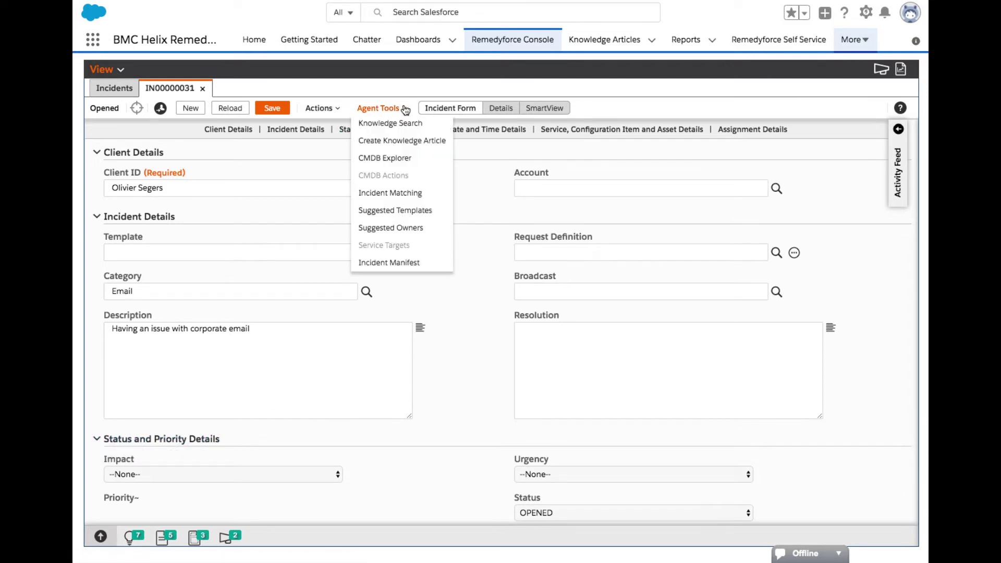
pyautogui.click(468, 206)
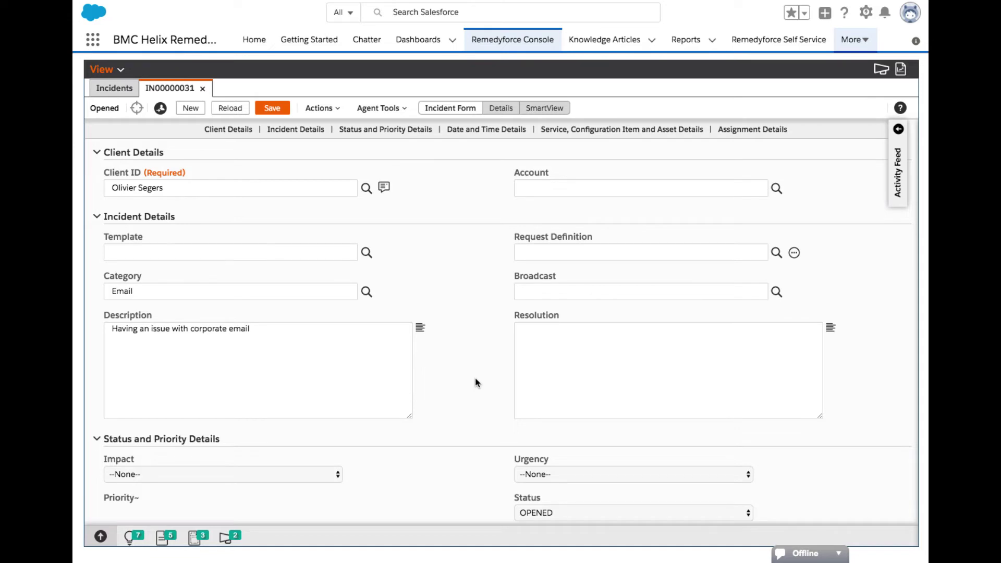
pyautogui.scroll(-6, 475, 379)
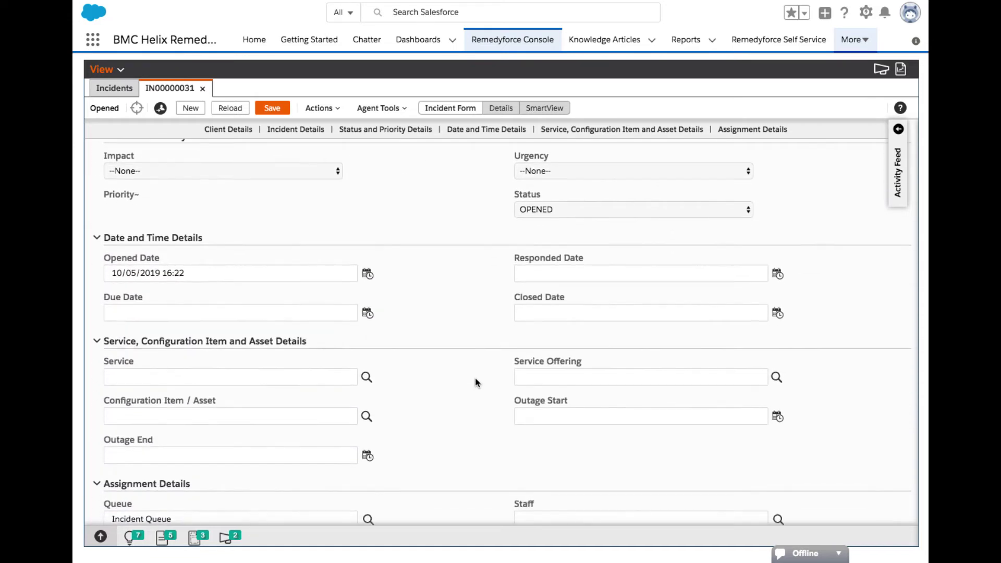
# - Search CIs for 'email', link Email and Messaging Services to IN00000031, and save
pyautogui.click(367, 391)
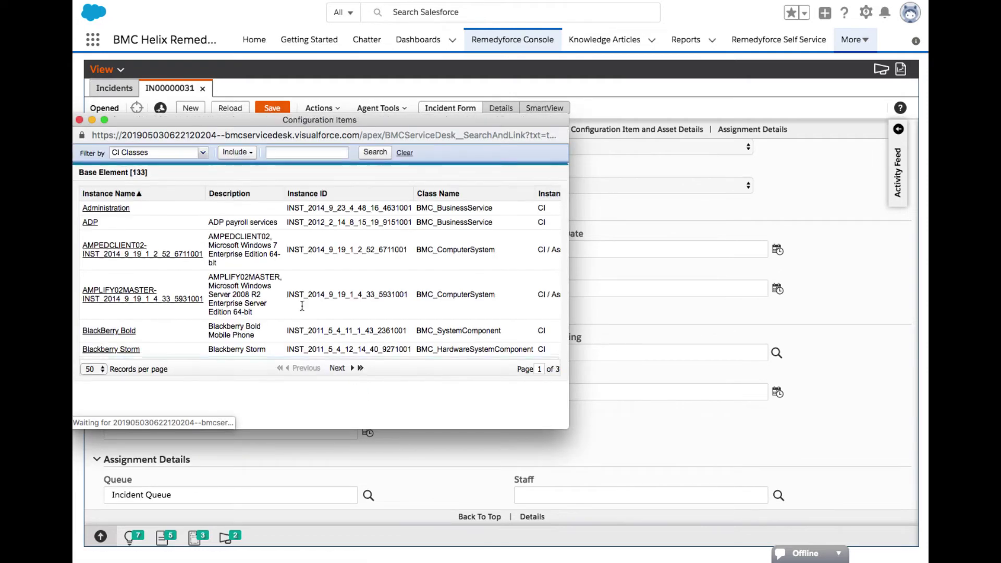
pyautogui.click(284, 152)
pyautogui.write('email')
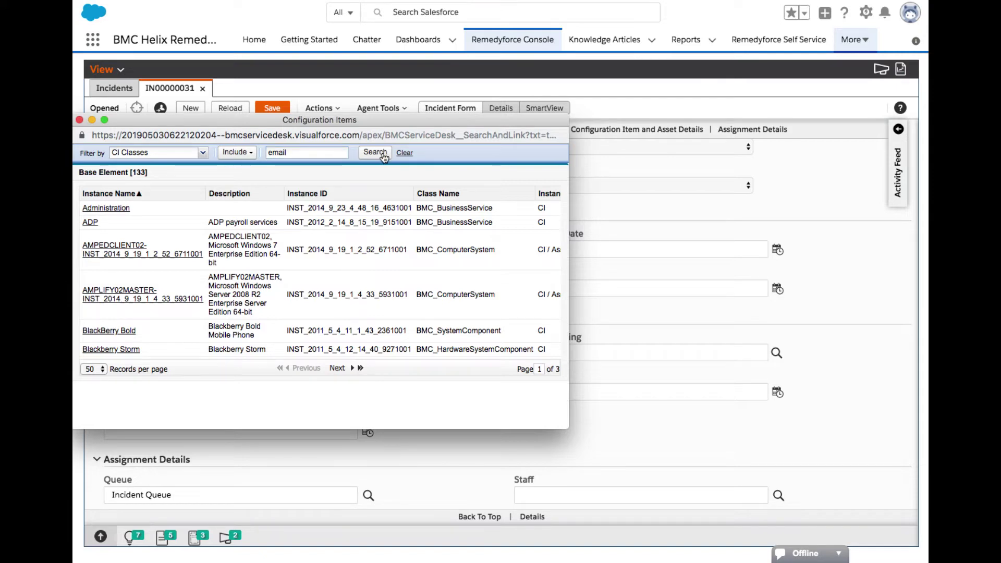
pyautogui.click(384, 155)
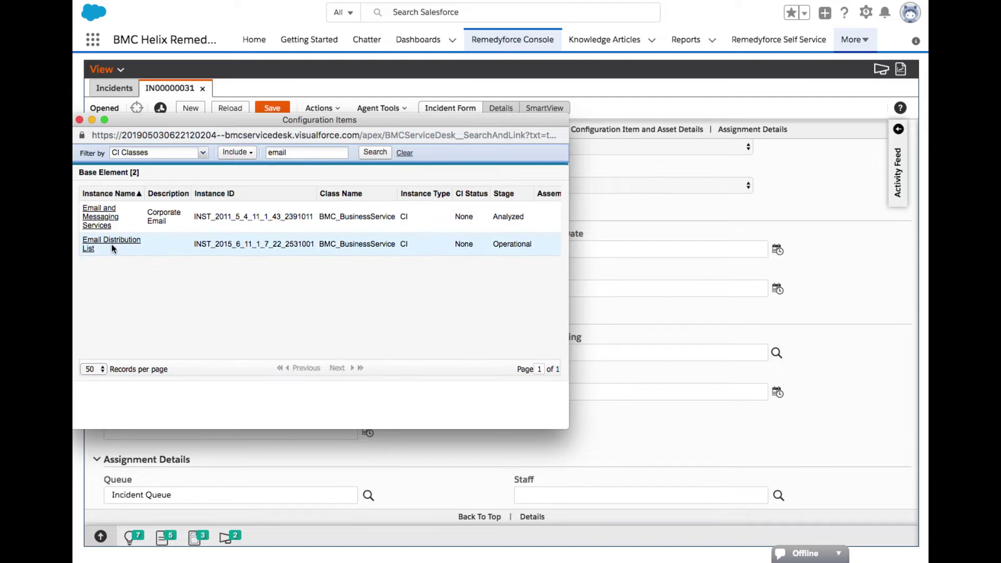
pyautogui.click(98, 222)
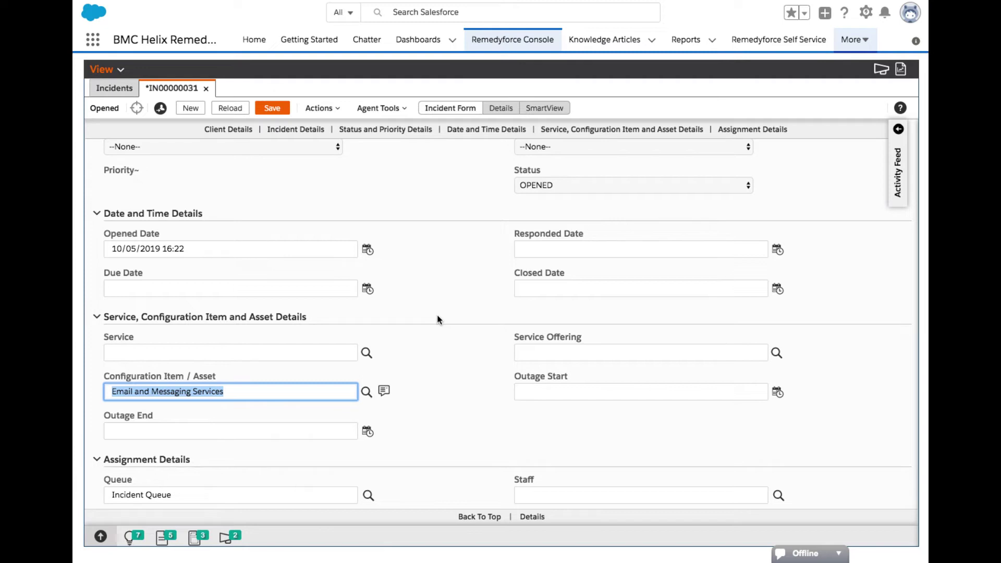
pyautogui.click(271, 109)
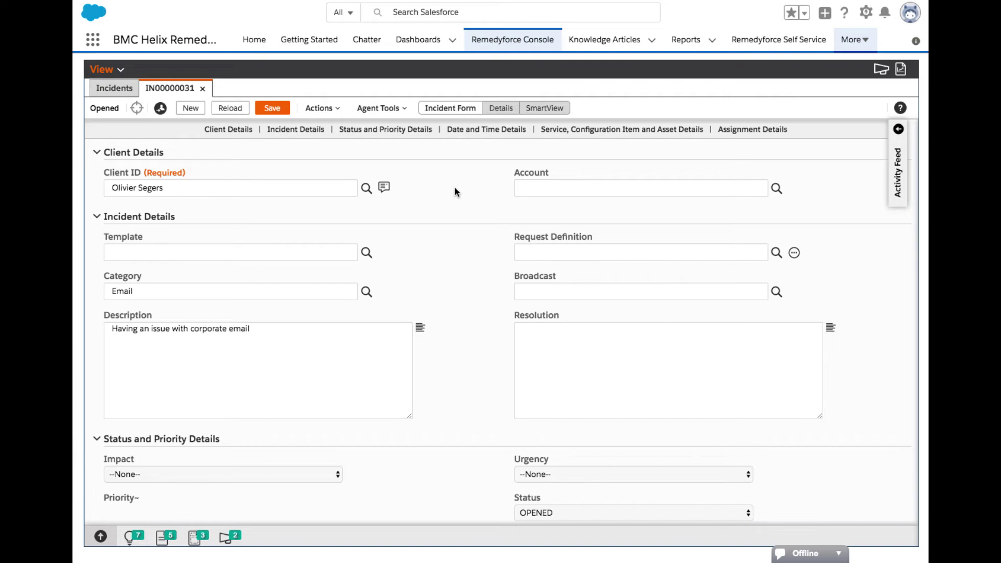
# - Open the Agent Tools dropdown on incident IN00000031
pyautogui.click(405, 109)
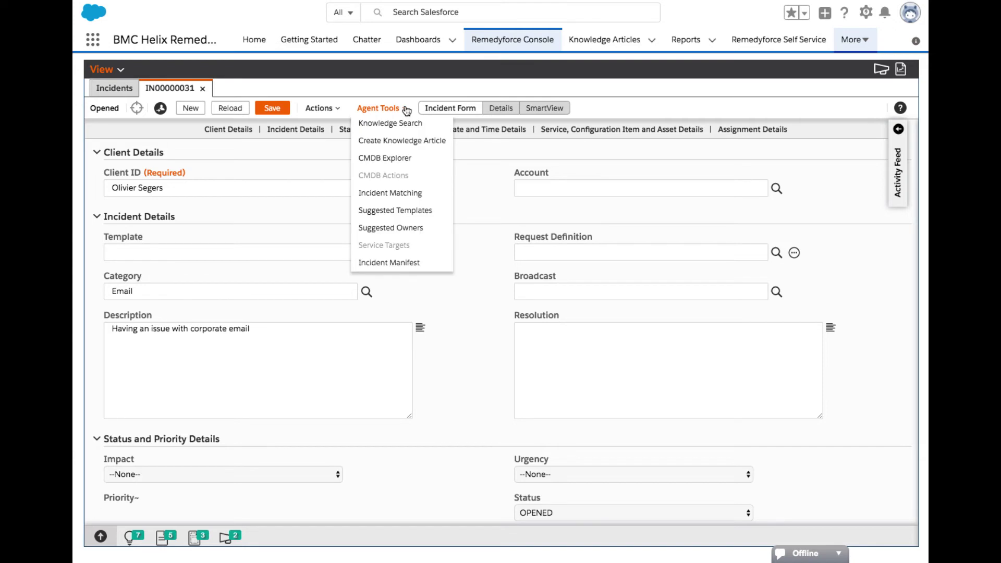
# - Open CMDB Explorer for the email CI and view its related incidents and change requests
pyautogui.click(393, 157)
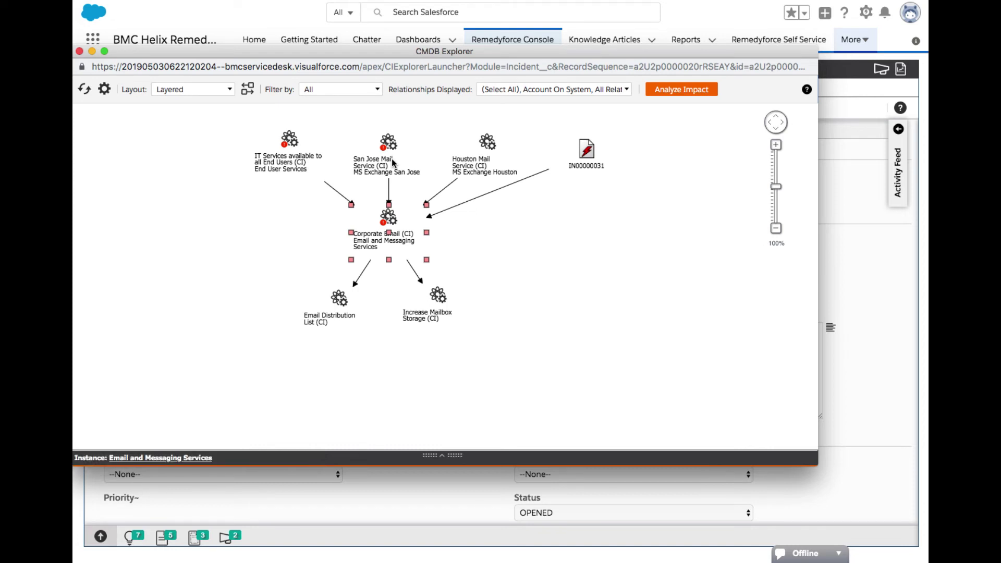
pyautogui.click(442, 458)
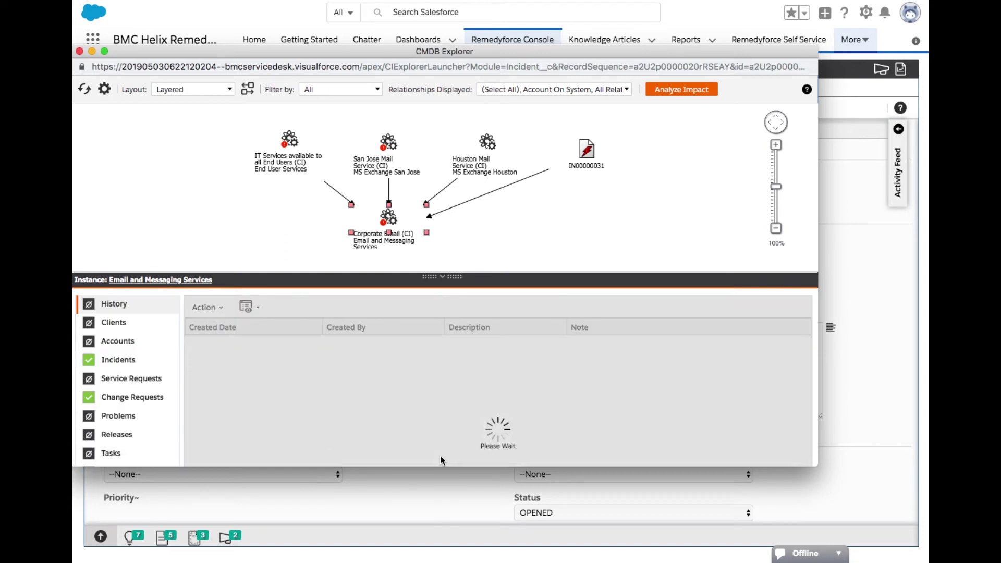
pyautogui.click(112, 361)
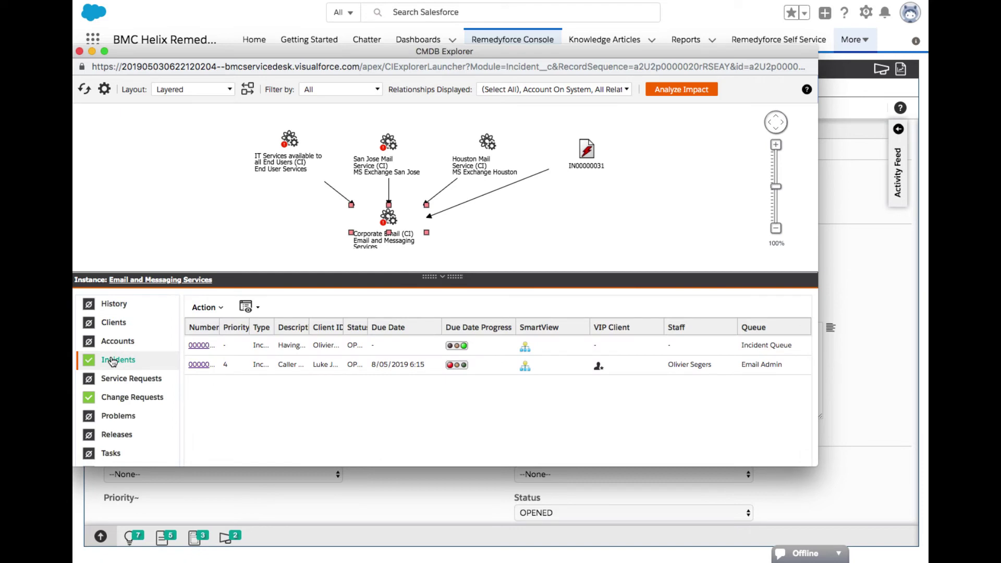
pyautogui.click(120, 399)
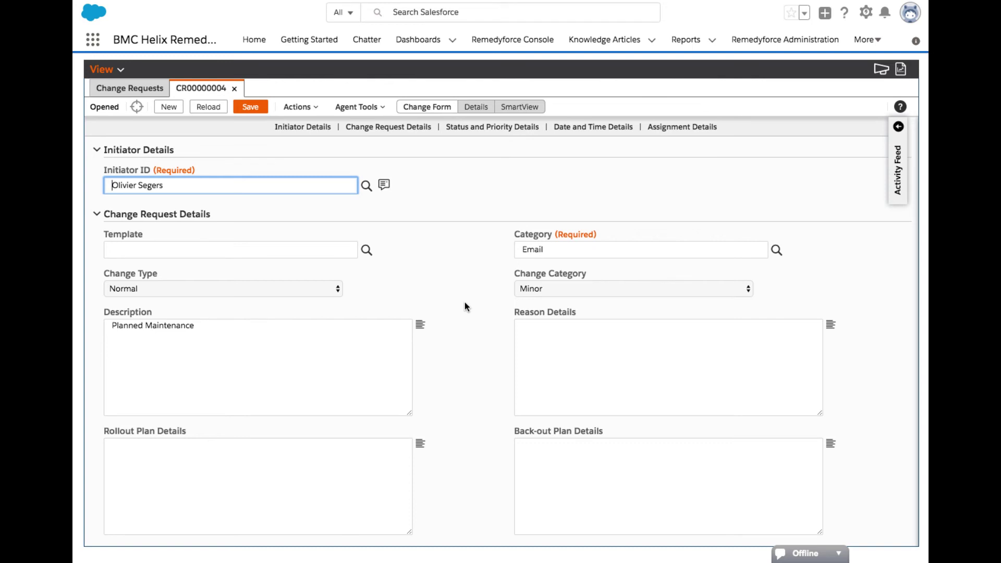
# - Switch change request CR00000004 from the Change Form to its Details view
pyautogui.click(476, 107)
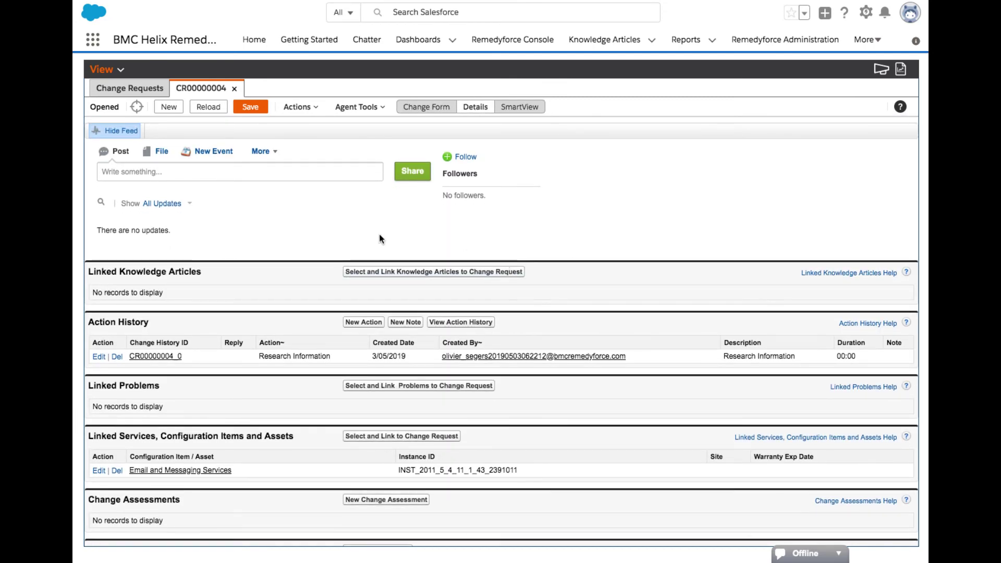
# - Draft a CR00000004 feed post: 'Corporate email will be down this weekend. Please close out of email before leaving on friday.'
pyautogui.click(165, 172)
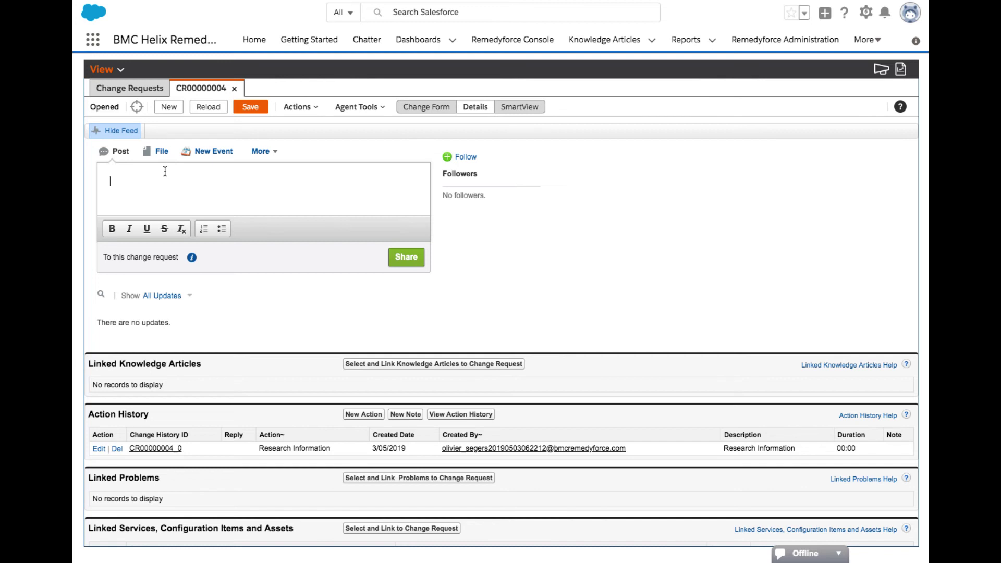
pyautogui.write('Corp')
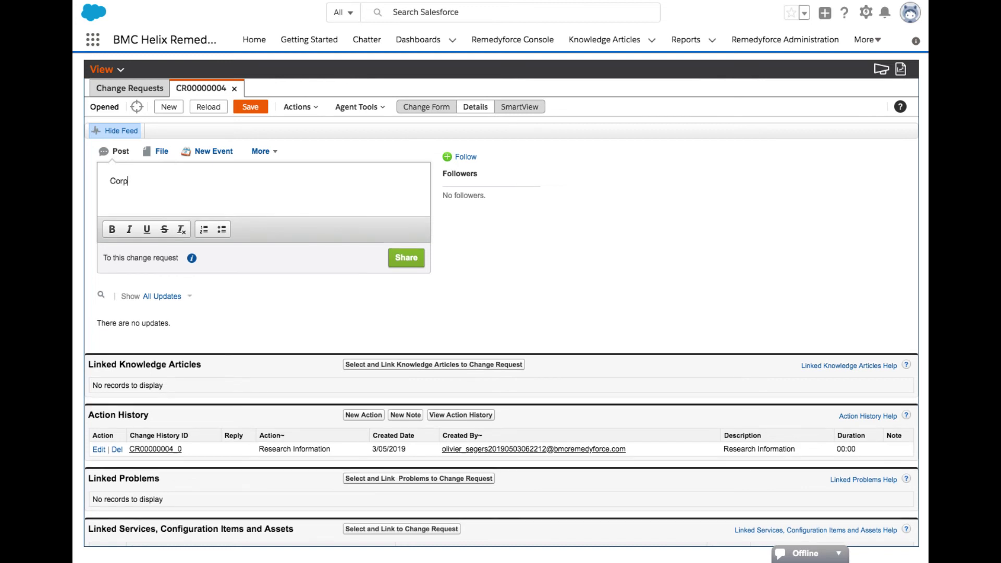
pyautogui.write('orate email will be down this weekend')
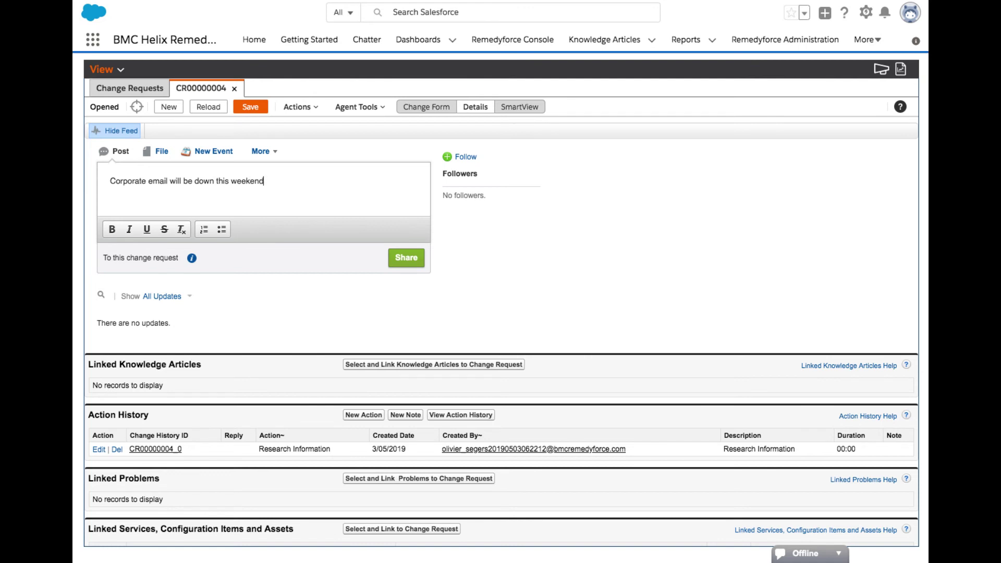
pyautogui.write('. Please close out of email be')
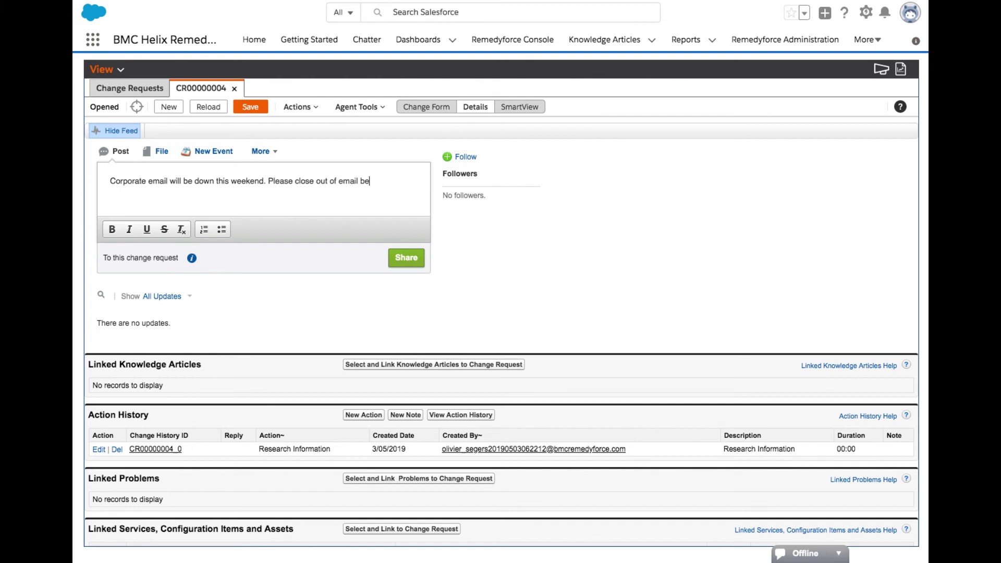
pyautogui.write('fore leaving on ')
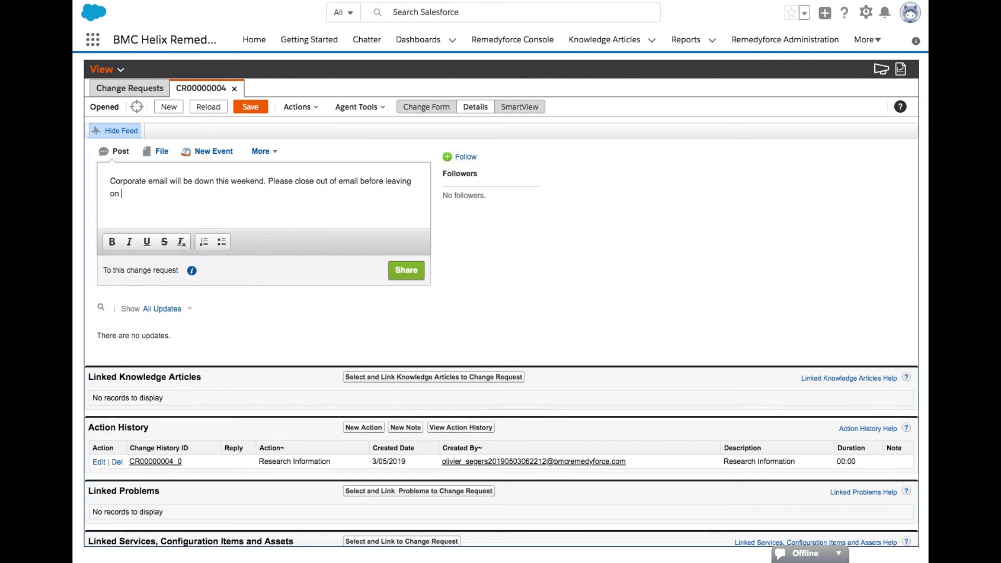
pyautogui.write('friday.')
# - Share the weekend email-outage post and view it in the Chatter feed
pyautogui.click(404, 271)
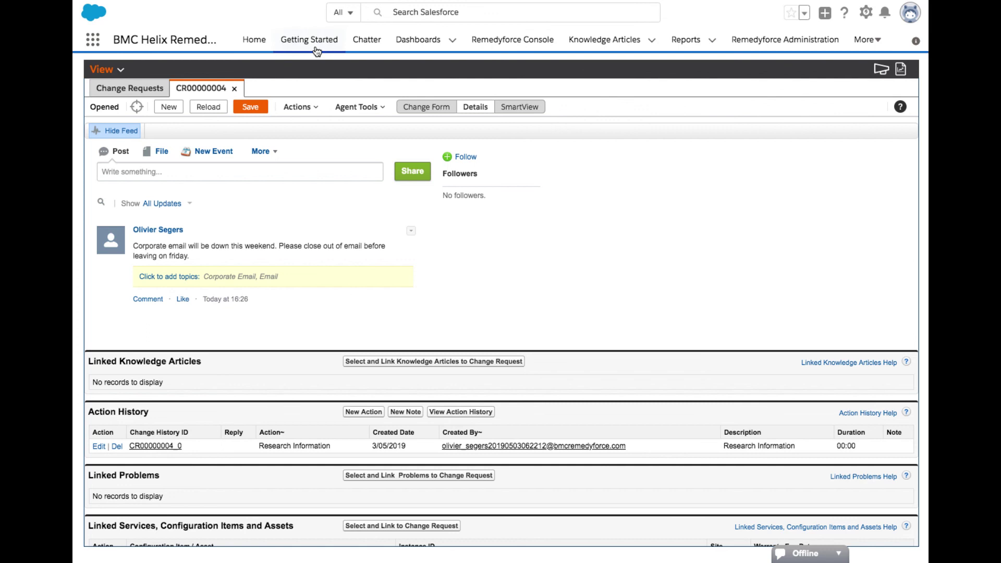
pyautogui.click(376, 45)
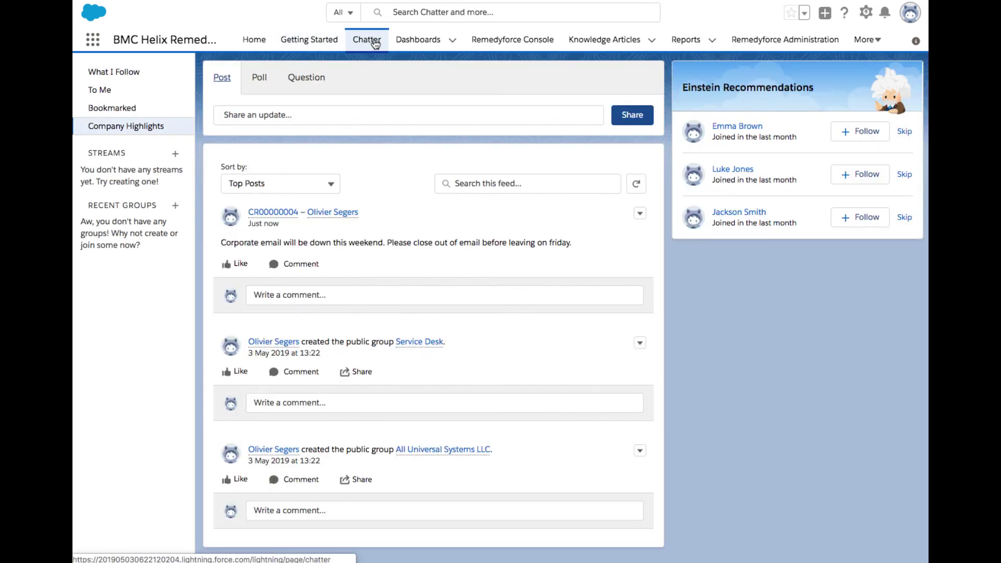